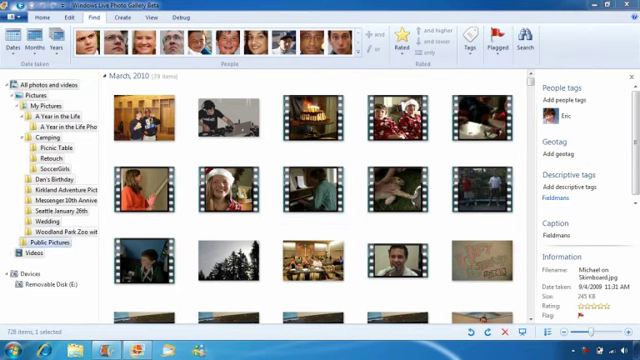
# Step: Open the Years list (2010 to 2007) in the Find tab's Date taken group
pyautogui.click(57, 40)
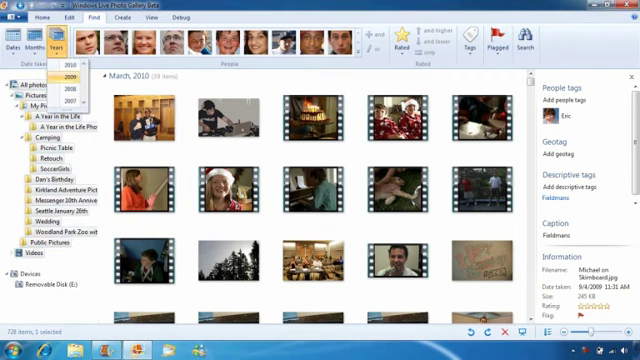
# Step: Filter the library to 2009 photos of Eric rated four stars or higher
pyautogui.click(69, 76)
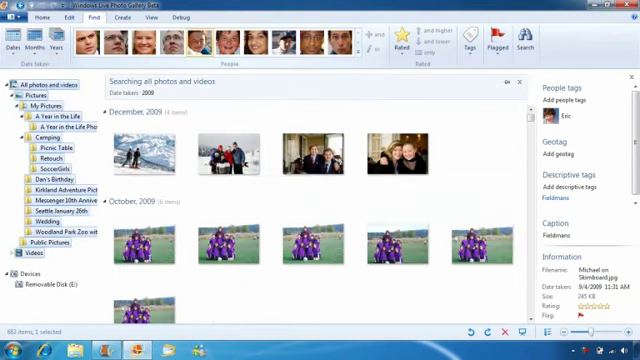
pyautogui.click(200, 42)
pyautogui.click(402, 40)
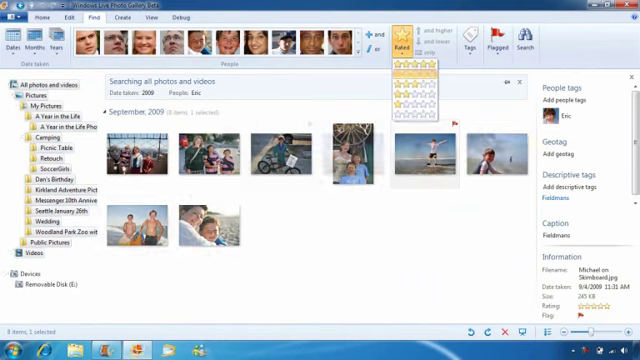
pyautogui.click(414, 73)
# Step: Add the Fieldmans tag and Flagged filters, then remove the Fieldmans filter again
pyautogui.click(470, 40)
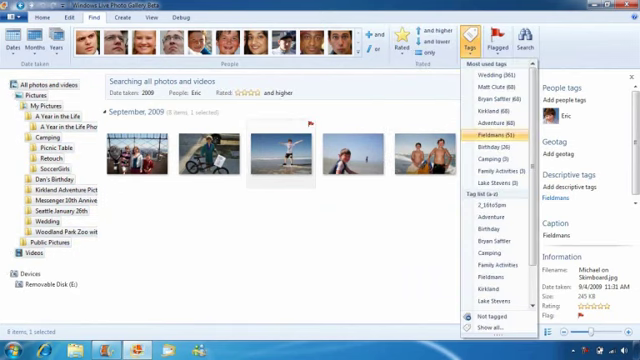
pyautogui.click(496, 134)
pyautogui.click(497, 40)
pyautogui.click(514, 64)
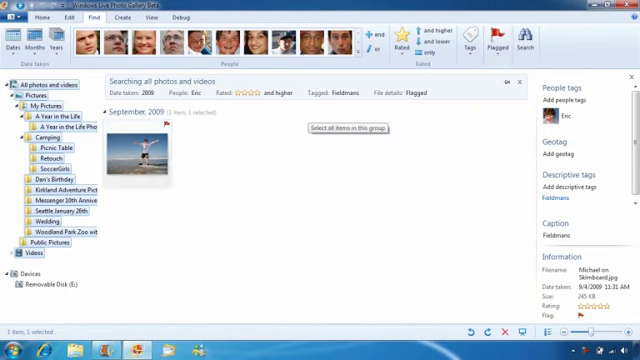
pyautogui.click(362, 92)
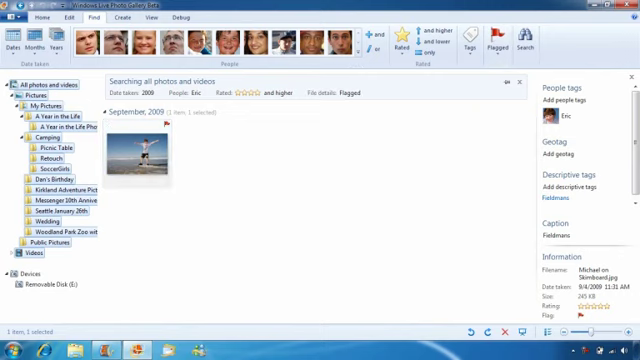
# Step: Drop the Flagged and star-rating filters and filter by the Wedding tag instead
pyautogui.click(364, 92)
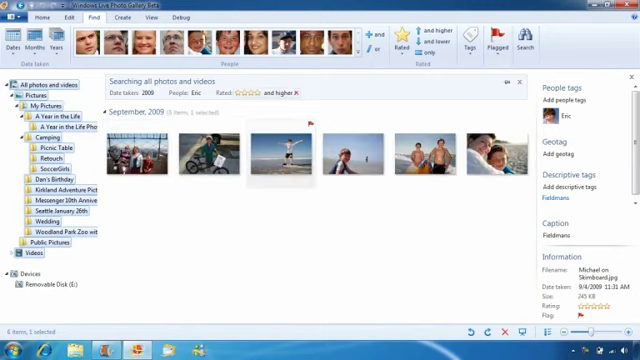
pyautogui.click(296, 92)
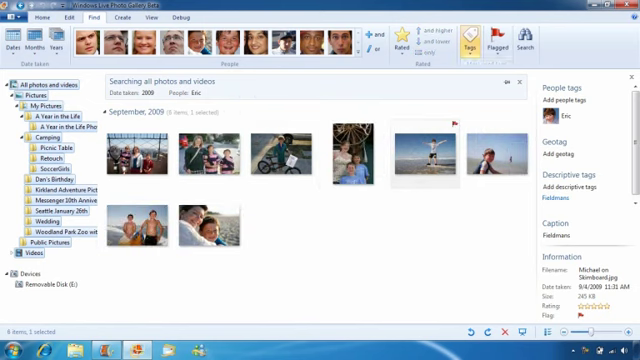
pyautogui.click(469, 40)
pyautogui.click(496, 75)
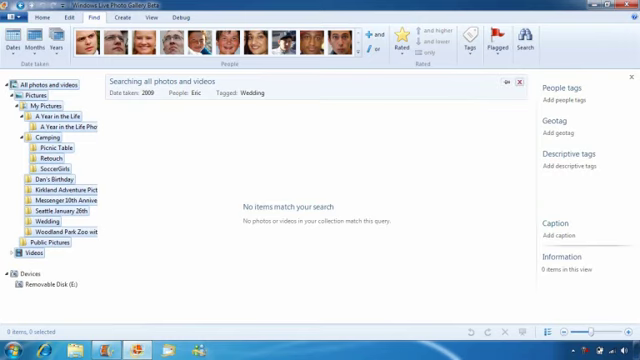
# Step: Close the search, then start a new one filtered only by the Fieldmans tag
pyautogui.click(519, 81)
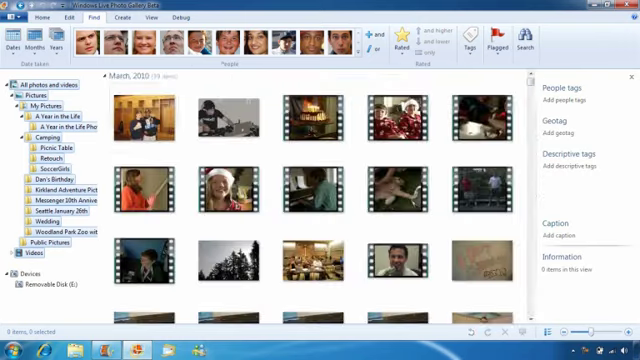
pyautogui.click(469, 40)
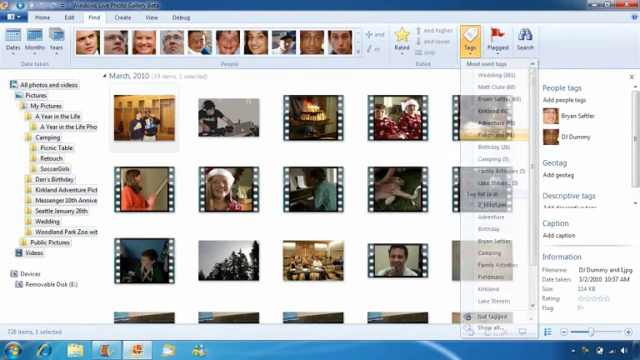
pyautogui.click(497, 134)
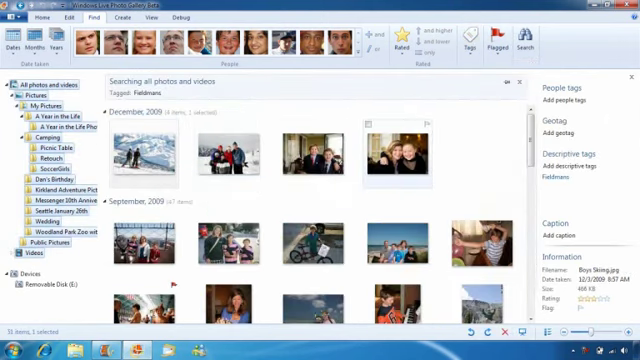